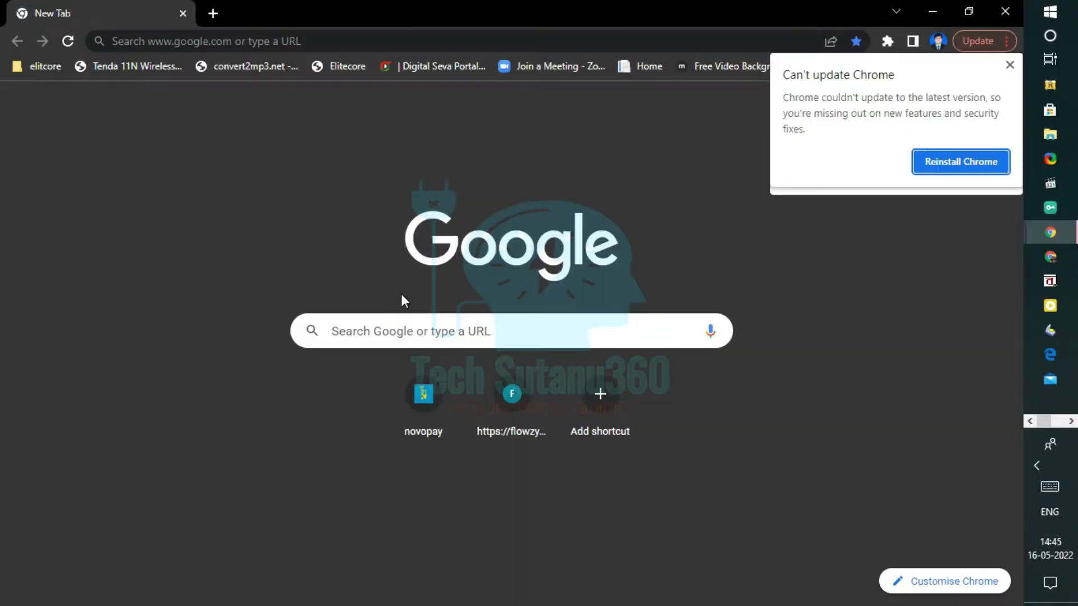
- Dismiss the browser's update and shared-page notices, and search Google for "google sheets"
click(1008, 66)
click(862, 167)
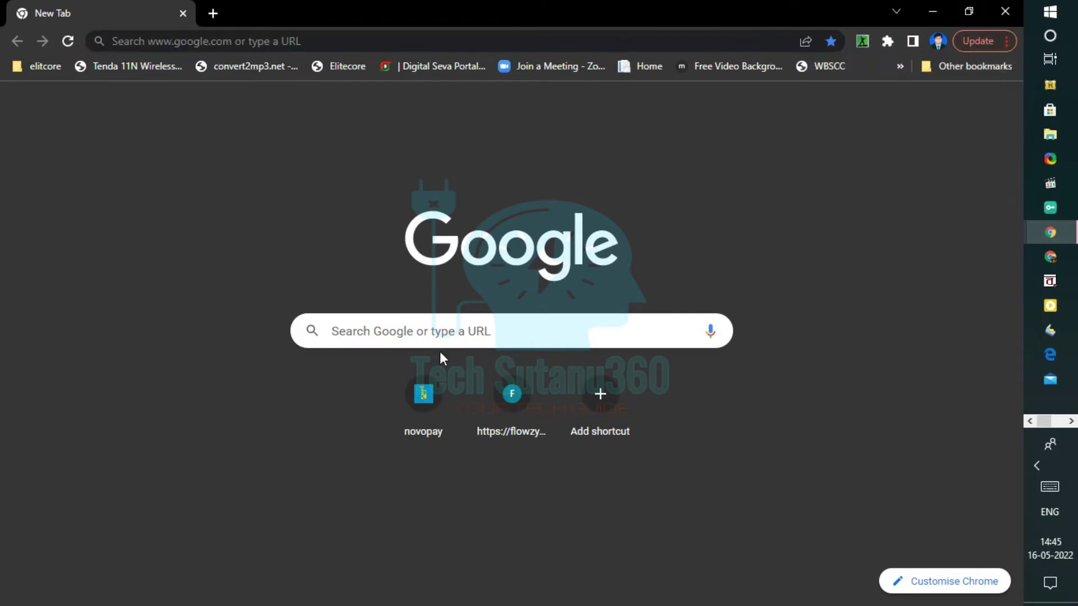
click(373, 337)
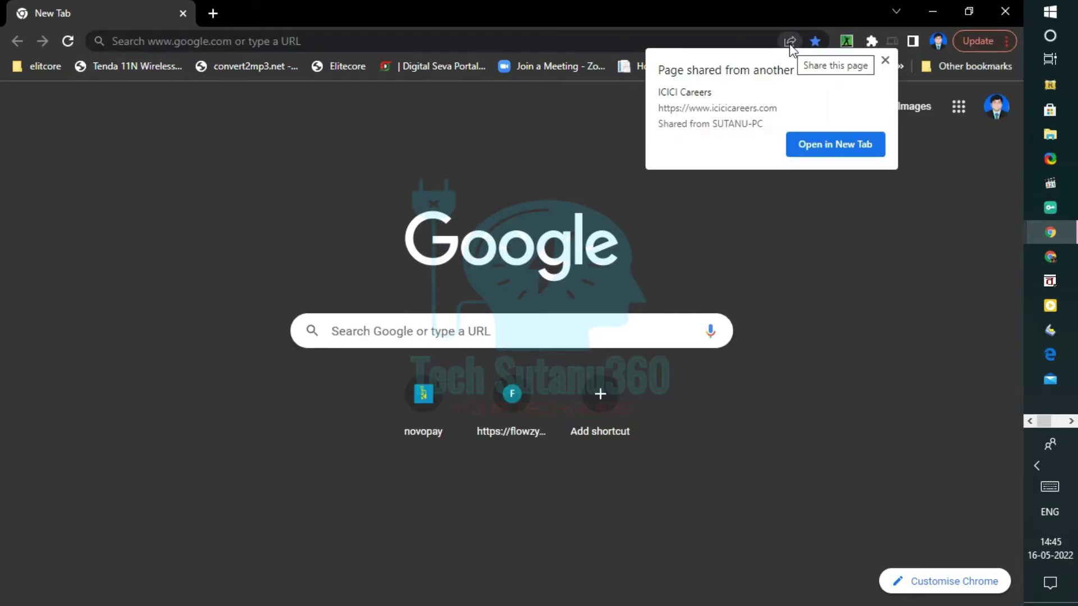
click(886, 57)
click(474, 329)
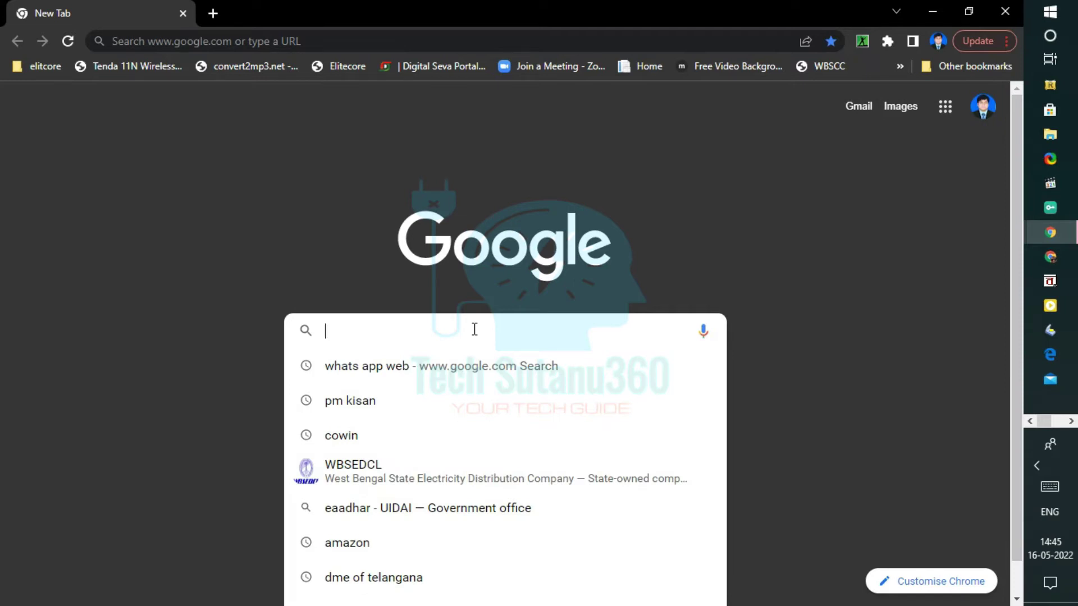
text(goo)
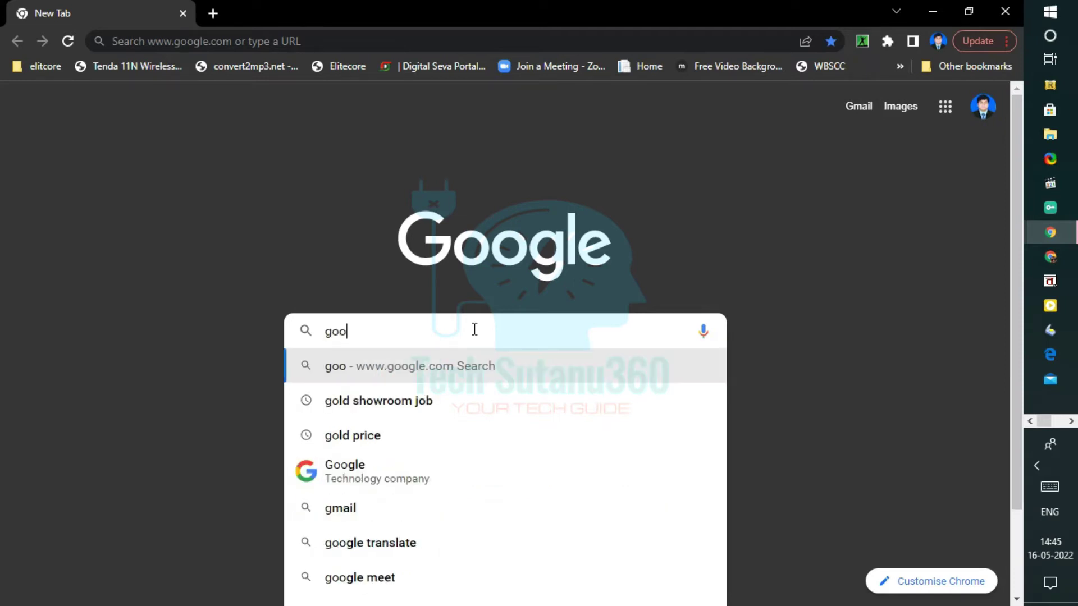
text(gle sheets)
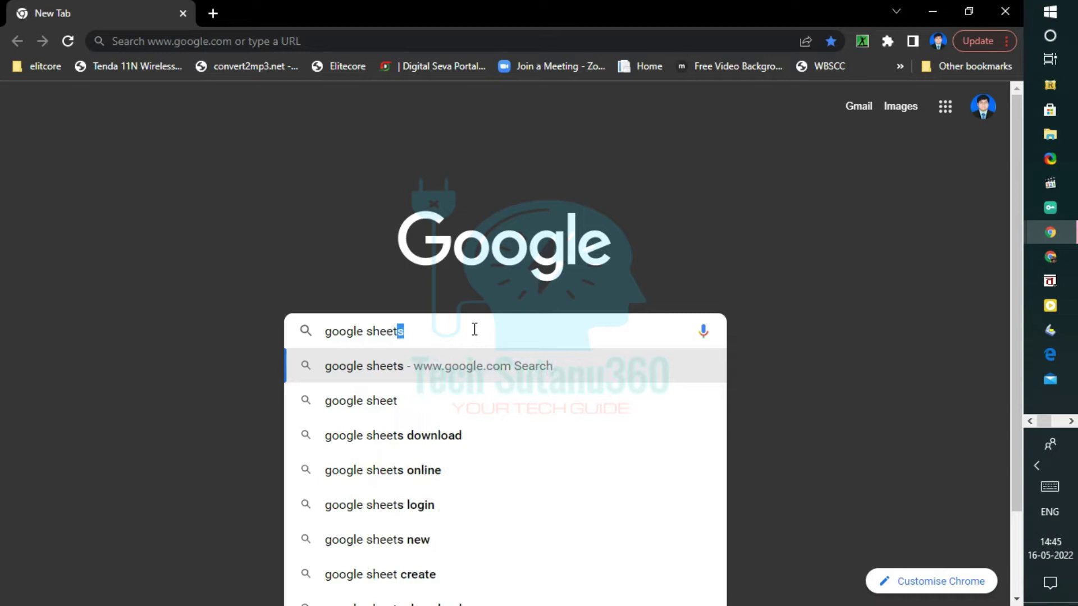
key(Return)
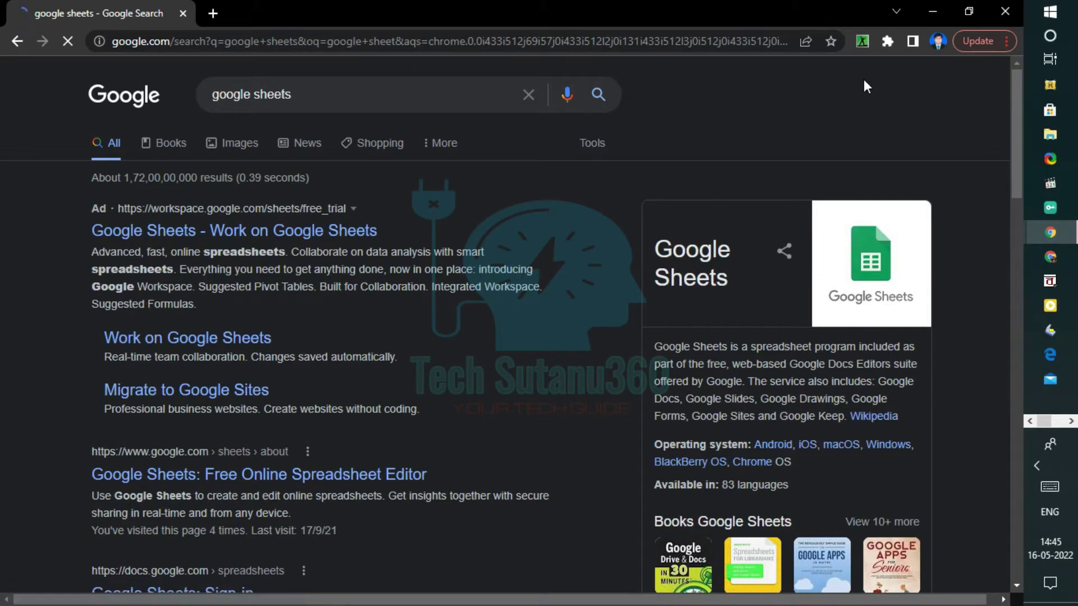
- Open Sheets from the Google apps list and create a blank spreadsheet
click(937, 97)
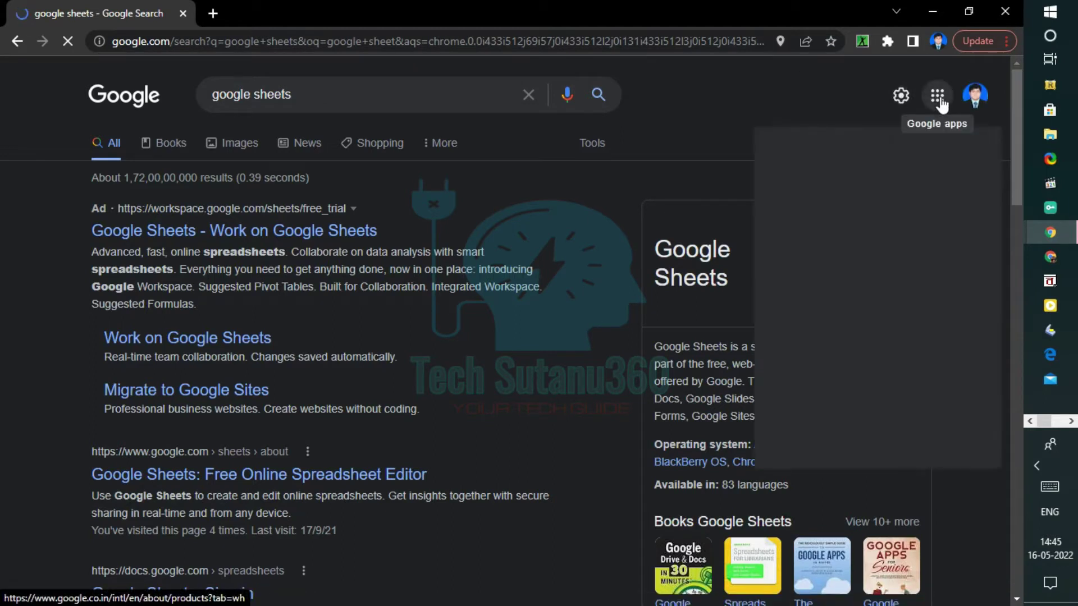
drag(996, 184, 977, 353)
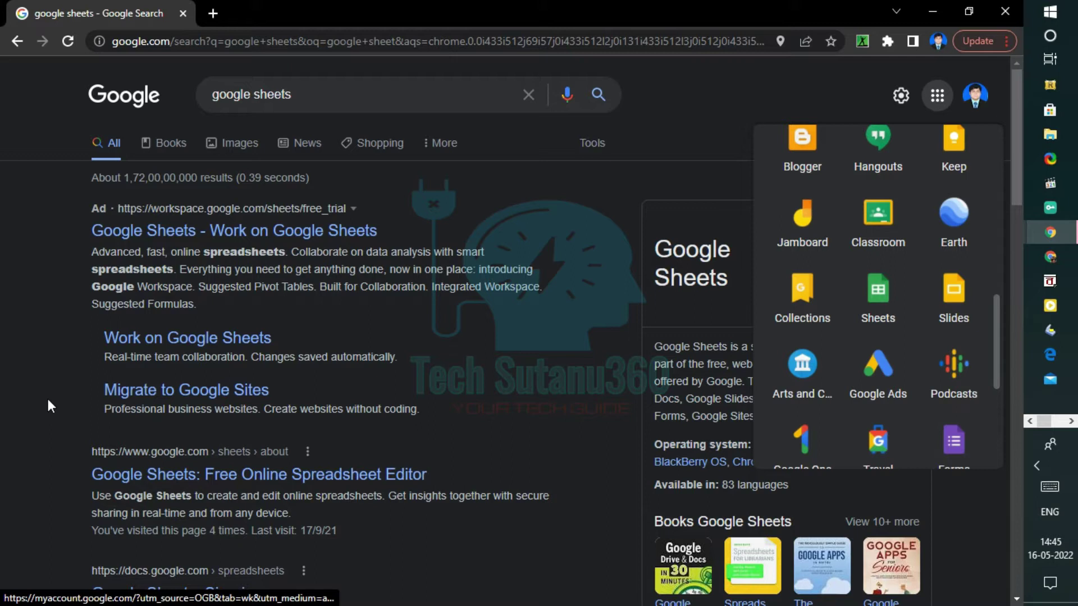
click(868, 318)
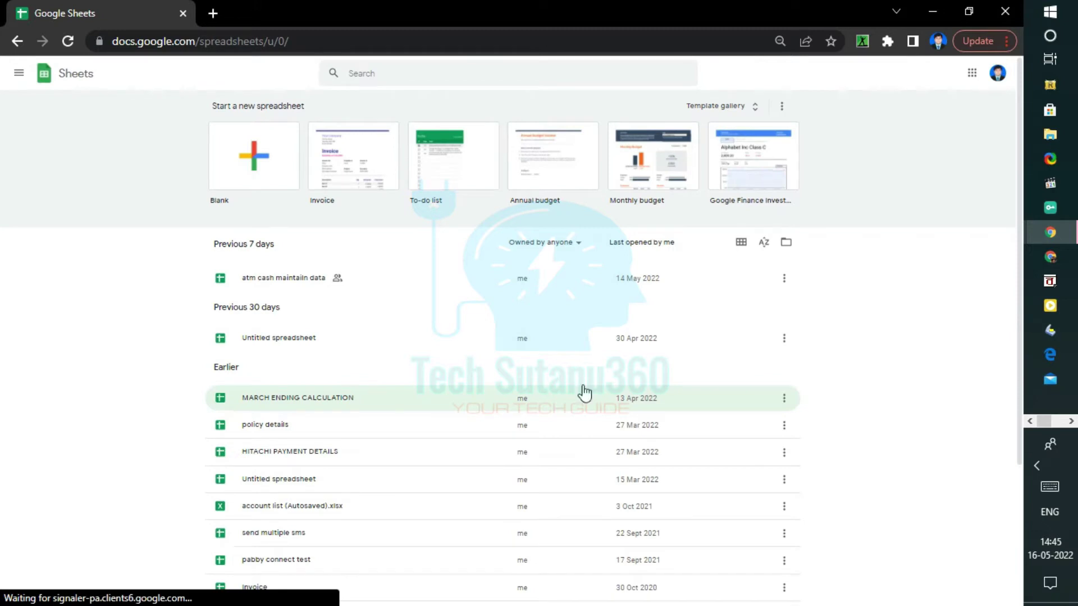
click(245, 191)
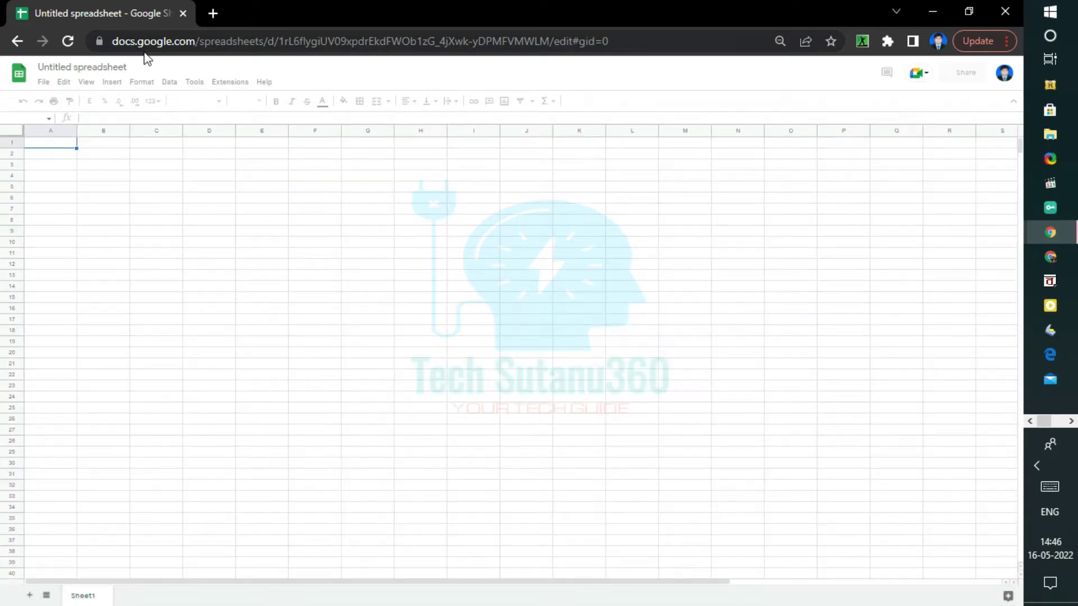
- Enter the column headings "number" in cell A1 and "words" in cell B1
double_click(42, 145)
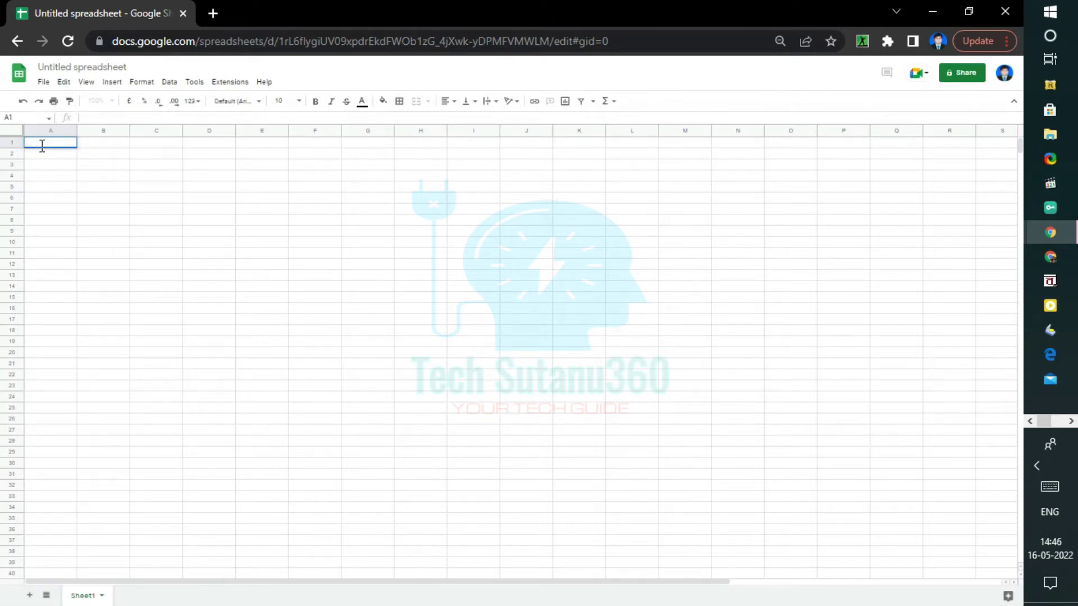
text(number)
key(Tab)
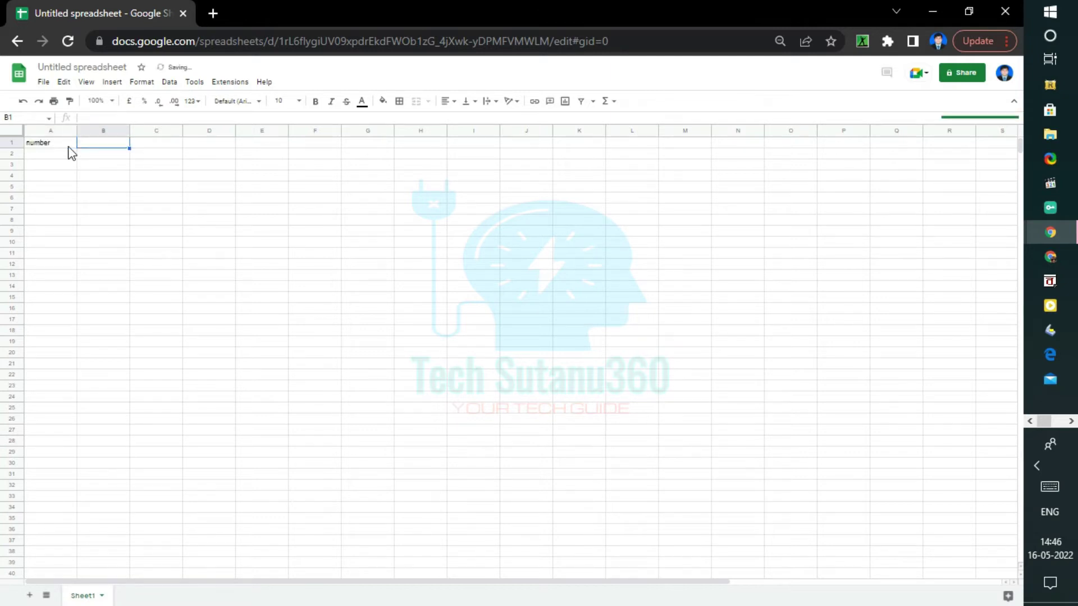
text(words)
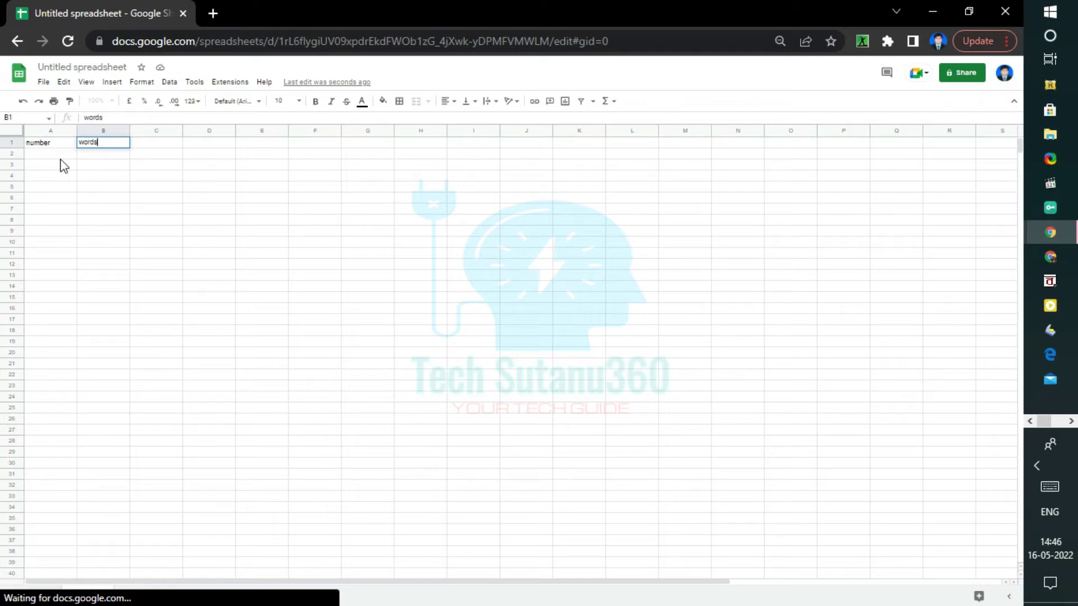
- Enter 1254, 300500 and 25471 in cells A2 to A4, beneath the number heading
click(60, 156)
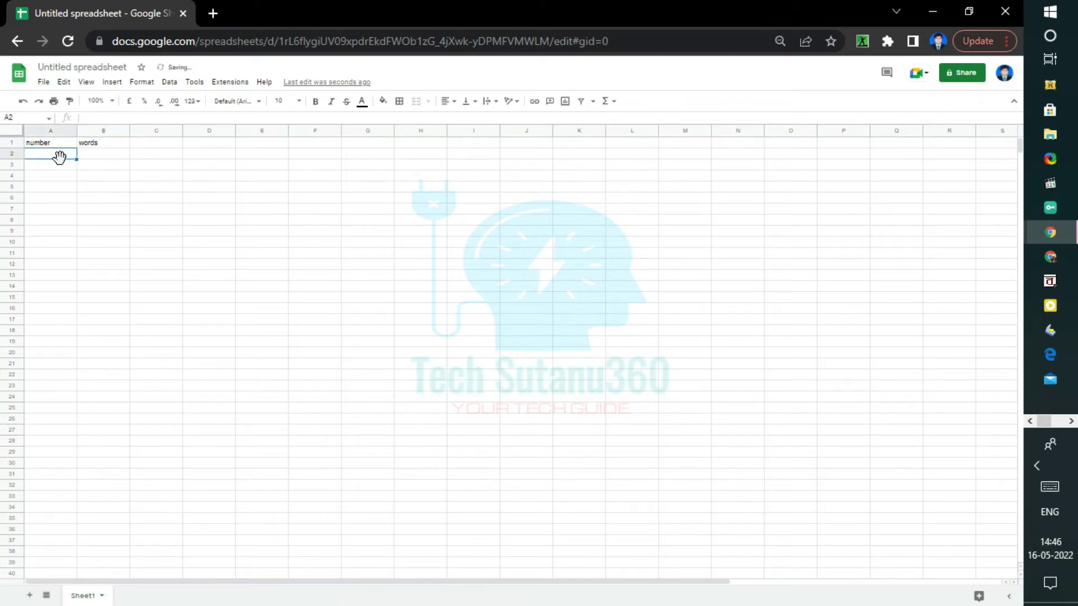
double_click(62, 156)
key(ctrl+minus)
key(ctrl+plus)
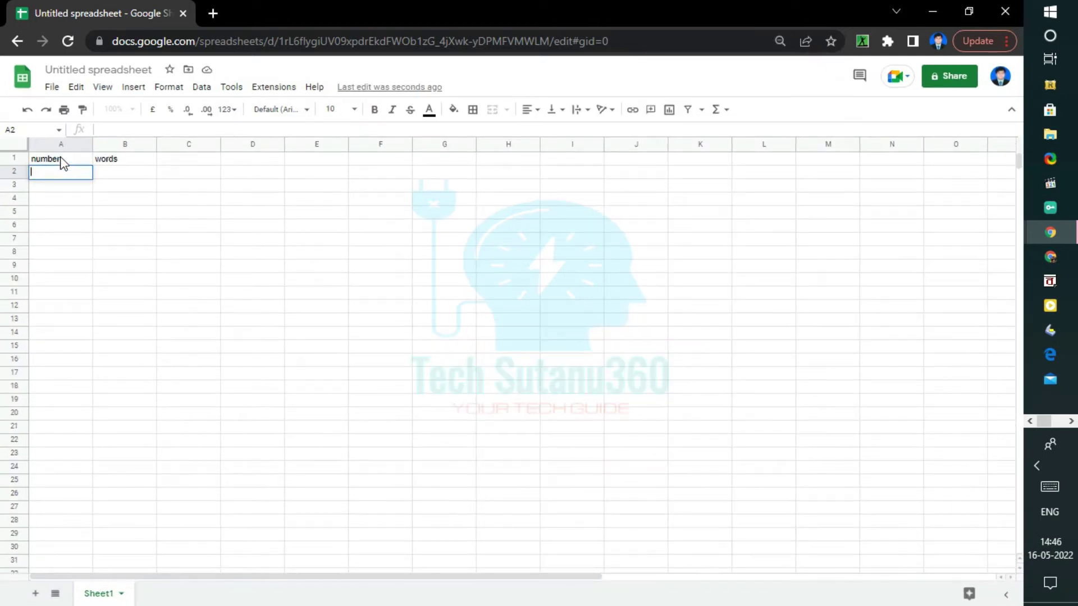
key(ctrl+plus)
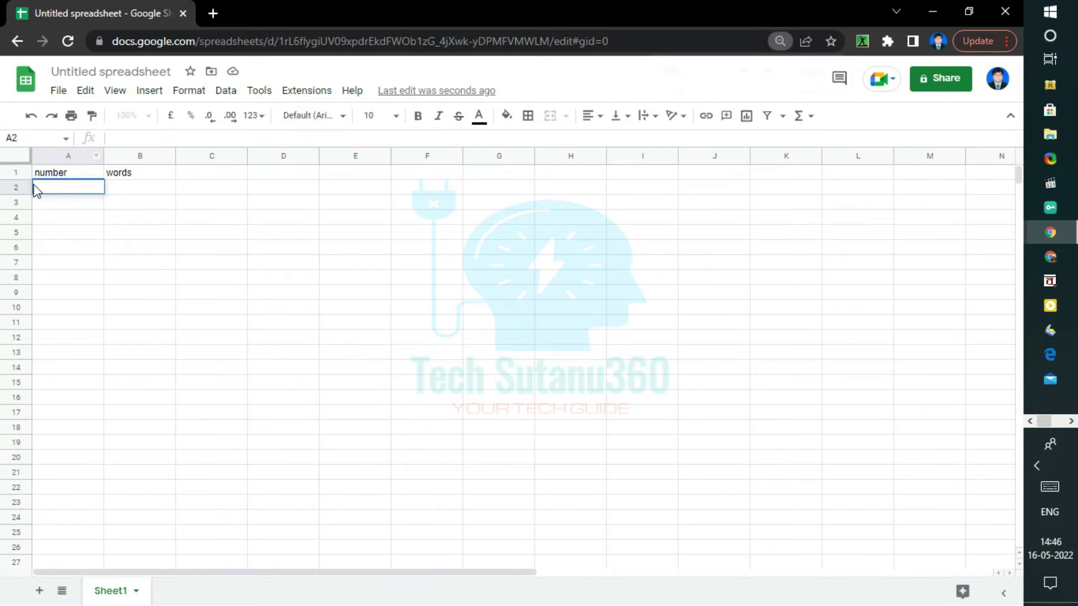
double_click(51, 188)
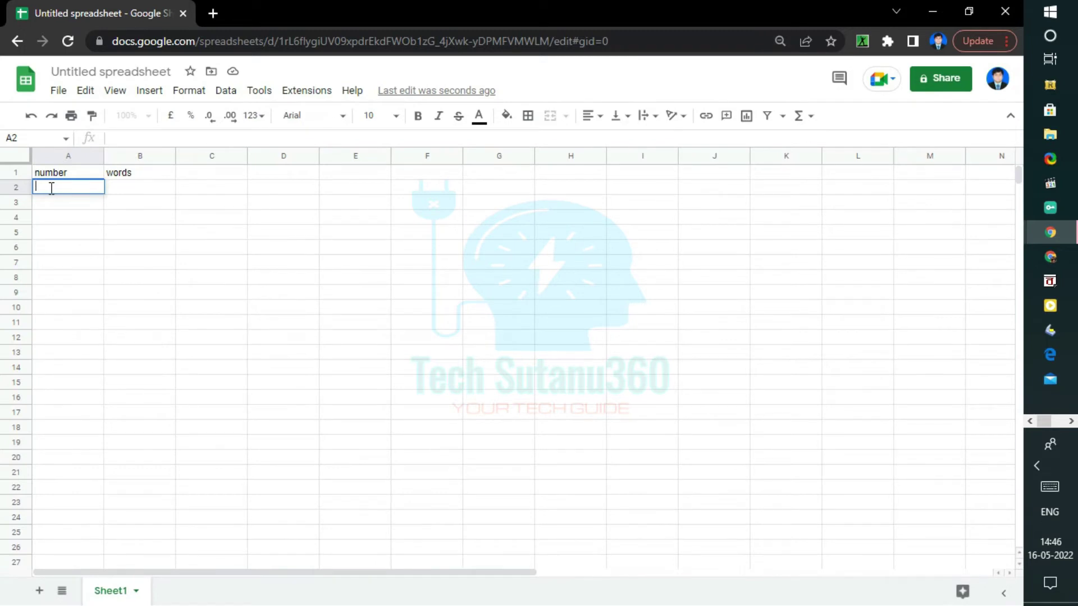
text(1254)
key(Return)
text(300500)
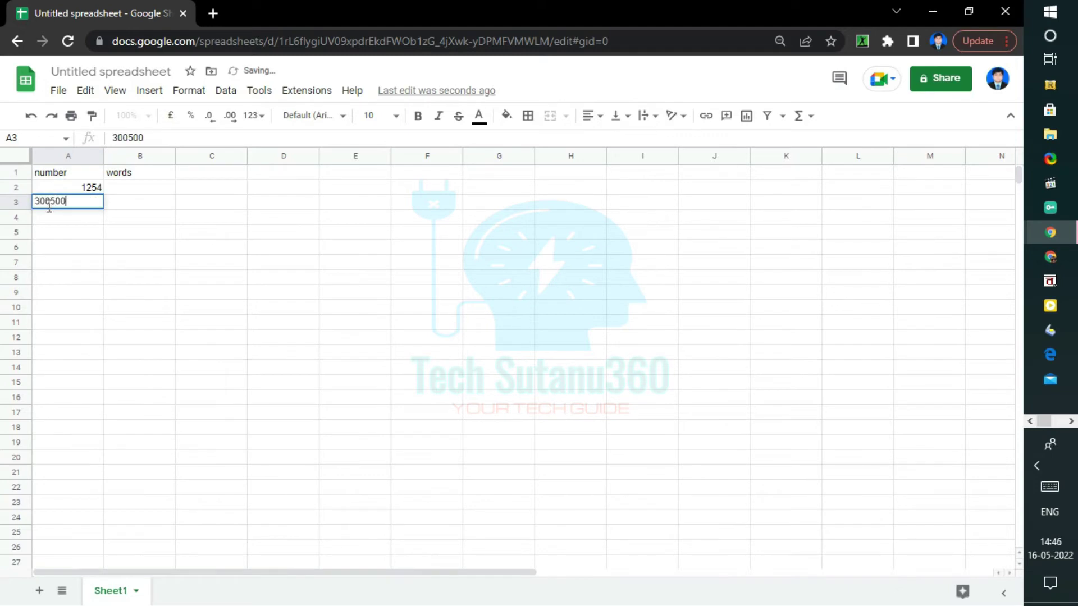
key(Return)
text(25471)
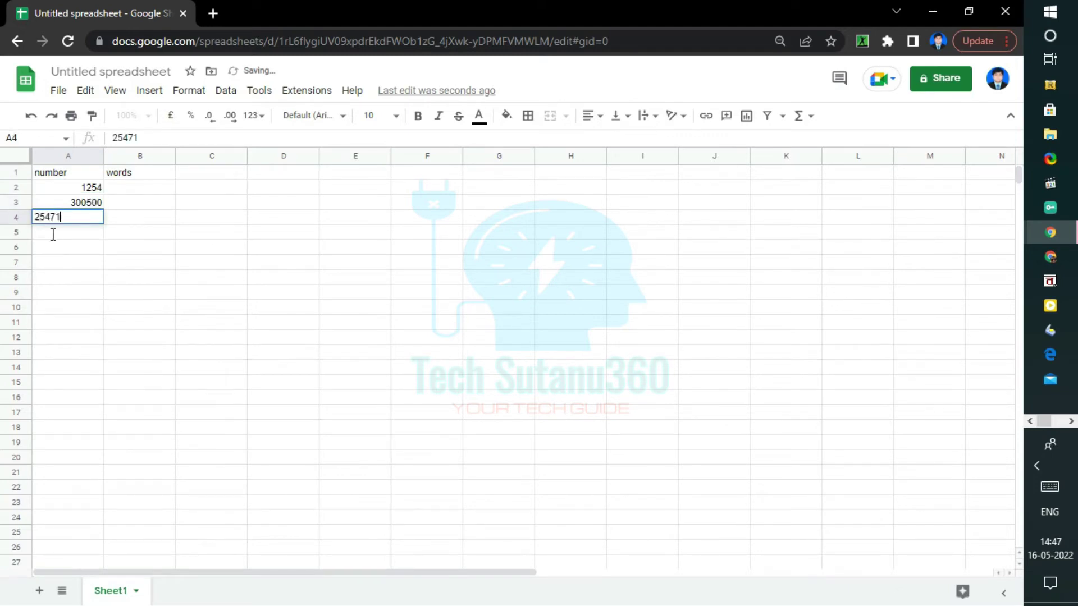
key(Return)
- Enter 5245, 999858, 123456 and 500 in cells A5 to A8, and widen the words column
text(5245)
key(Return)
text(999858)
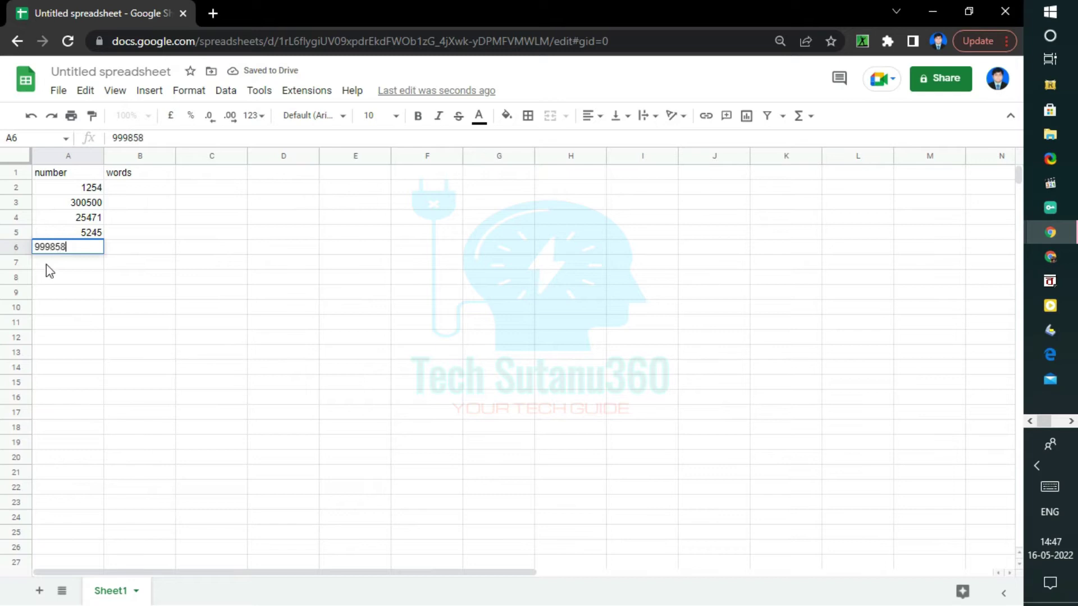
key(Return)
text(123456)
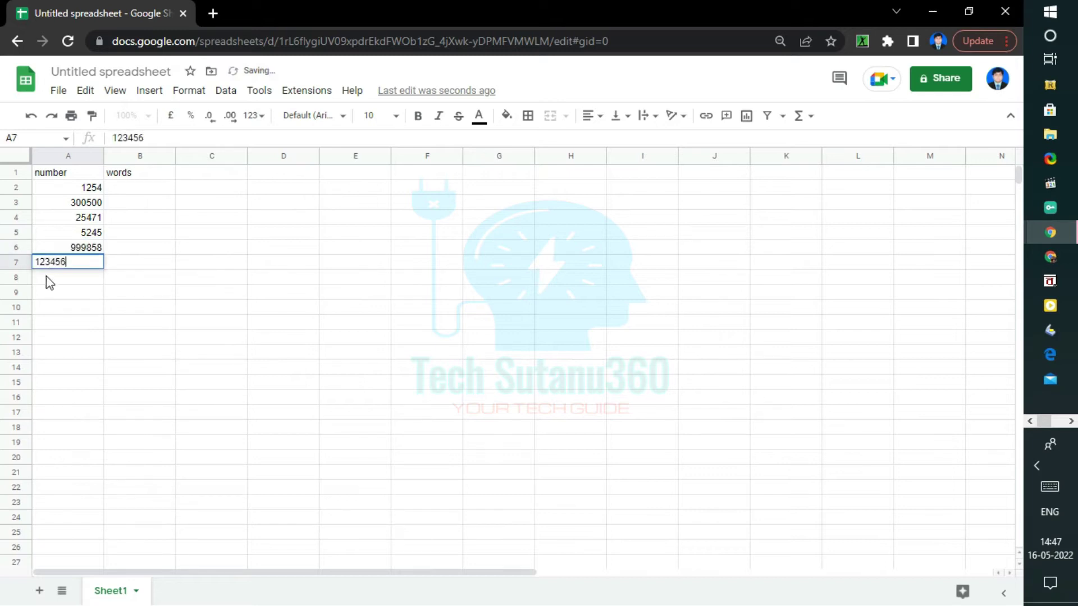
key(Return)
text(500)
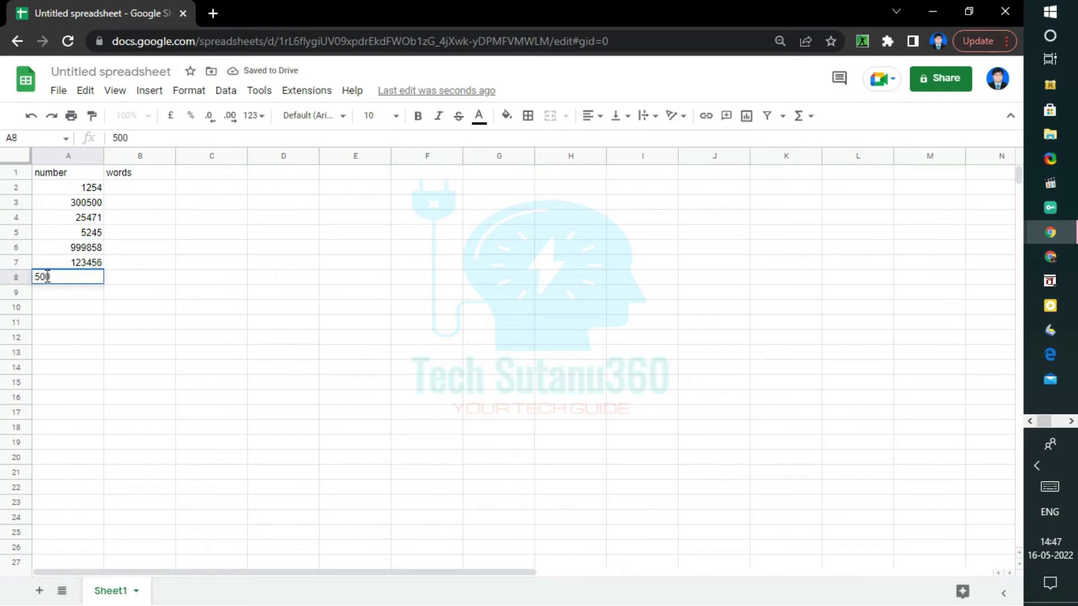
click(153, 187)
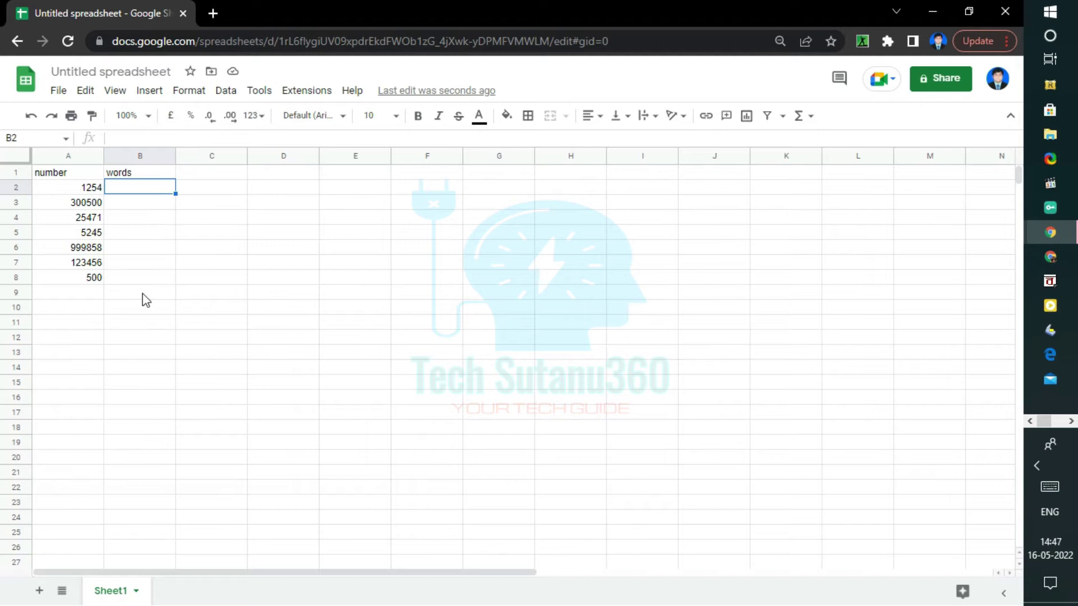
drag(175, 156, 272, 156)
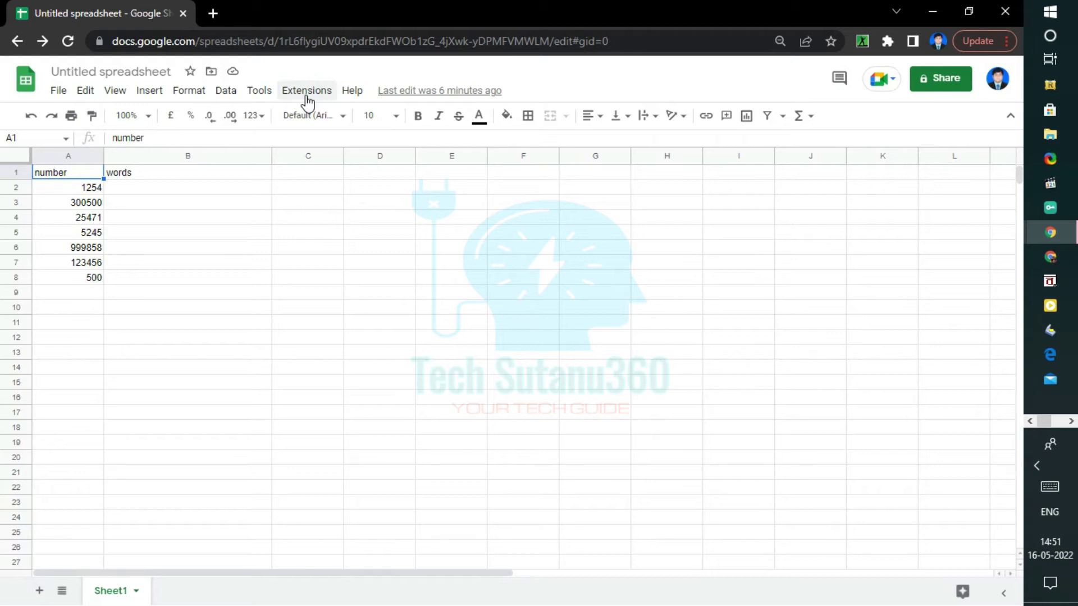
- Search the add-on marketplace for Numbertext and open its listing
click(307, 92)
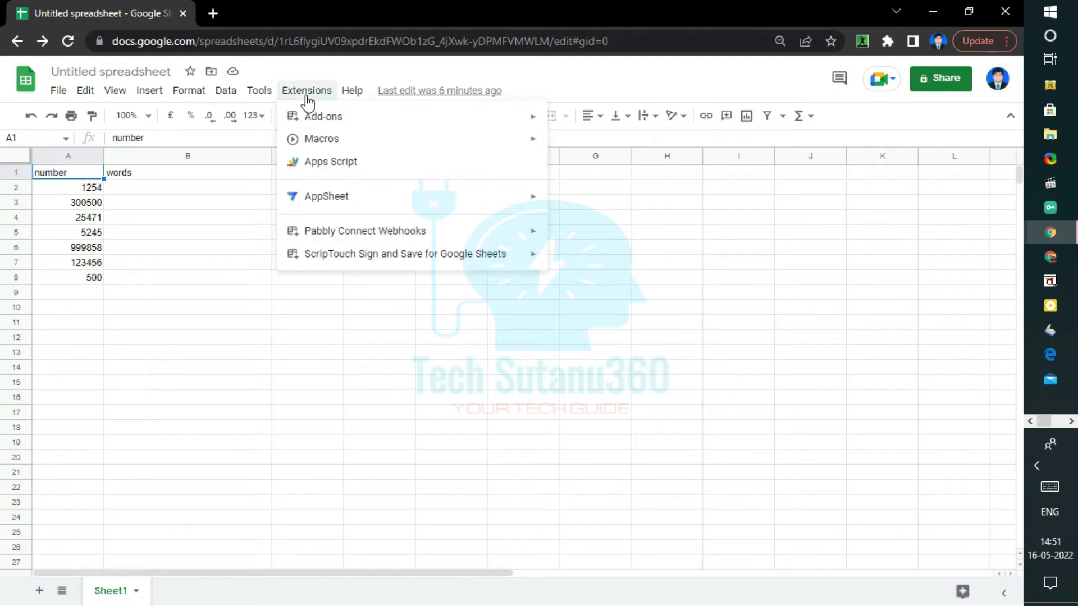
mouse_move(313, 120)
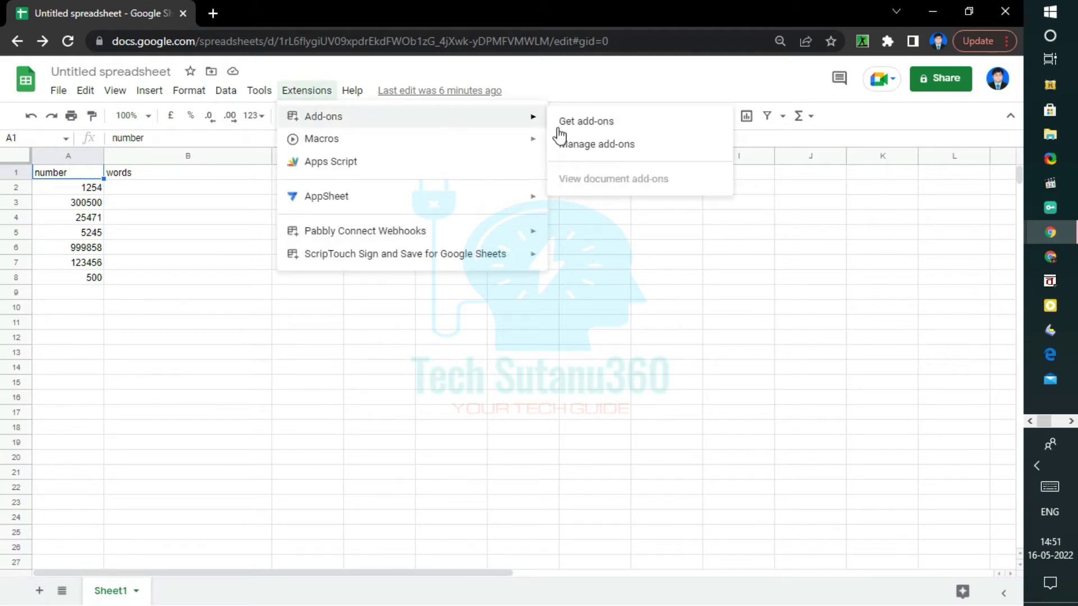
click(577, 123)
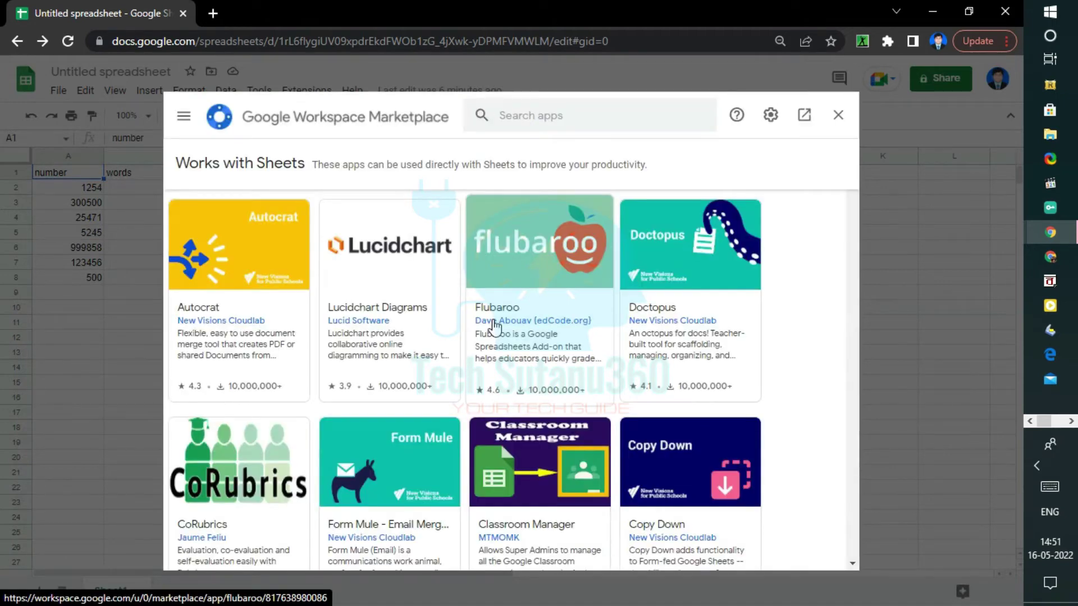
click(540, 113)
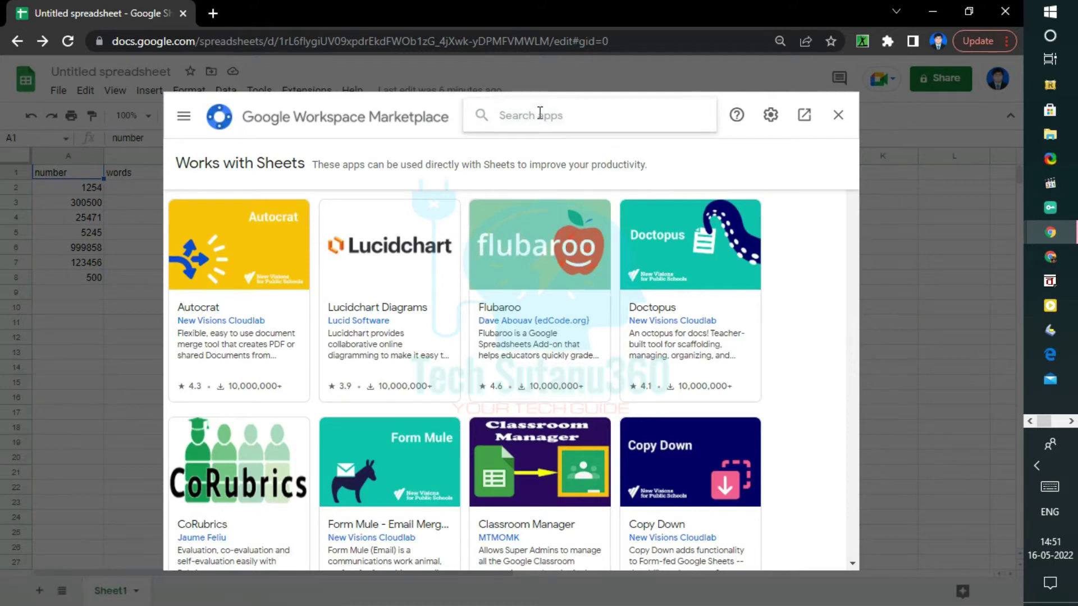
text(num)
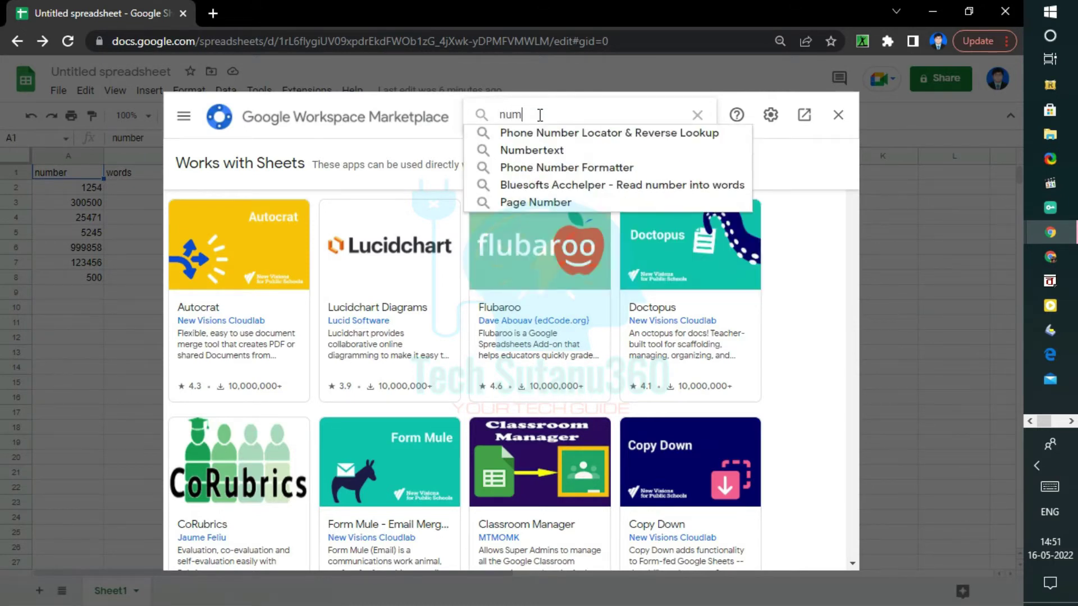
click(540, 150)
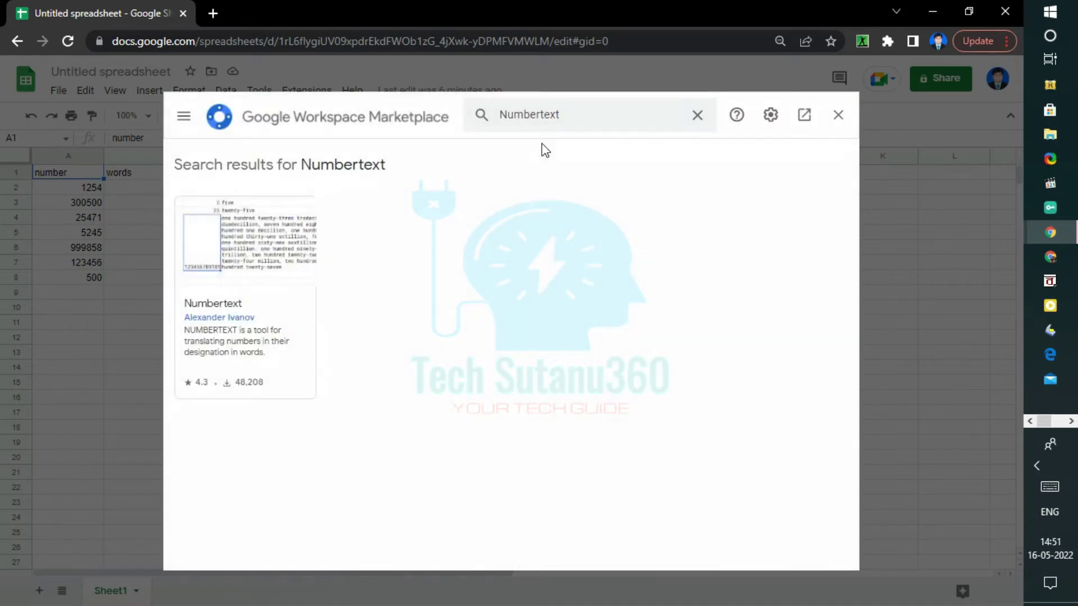
click(281, 245)
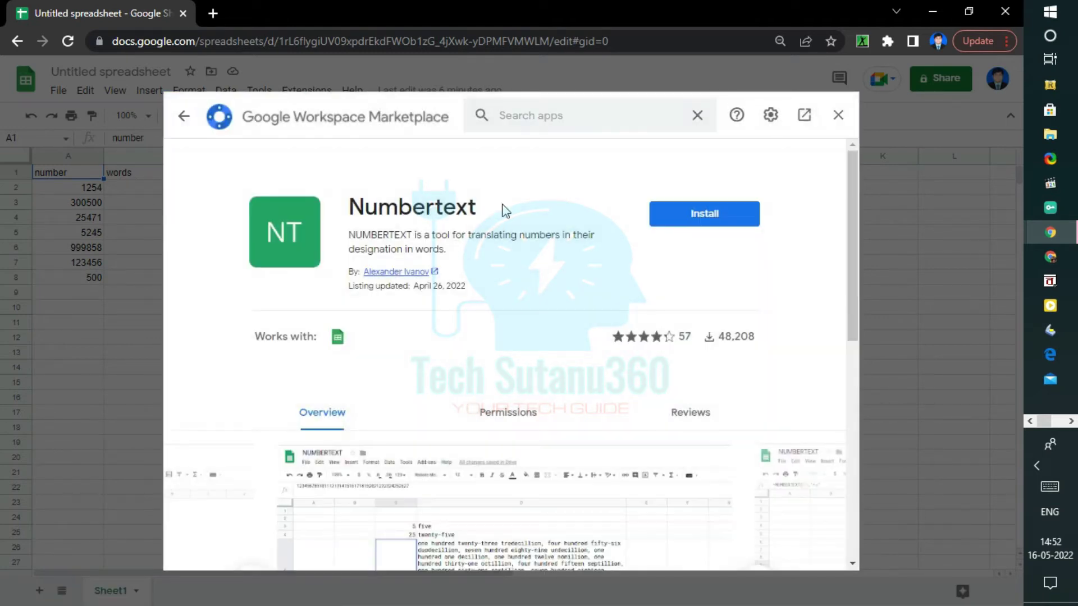
- Install the Numbertext add-on with the existing Google account, allowing the access it requests
click(712, 219)
click(602, 415)
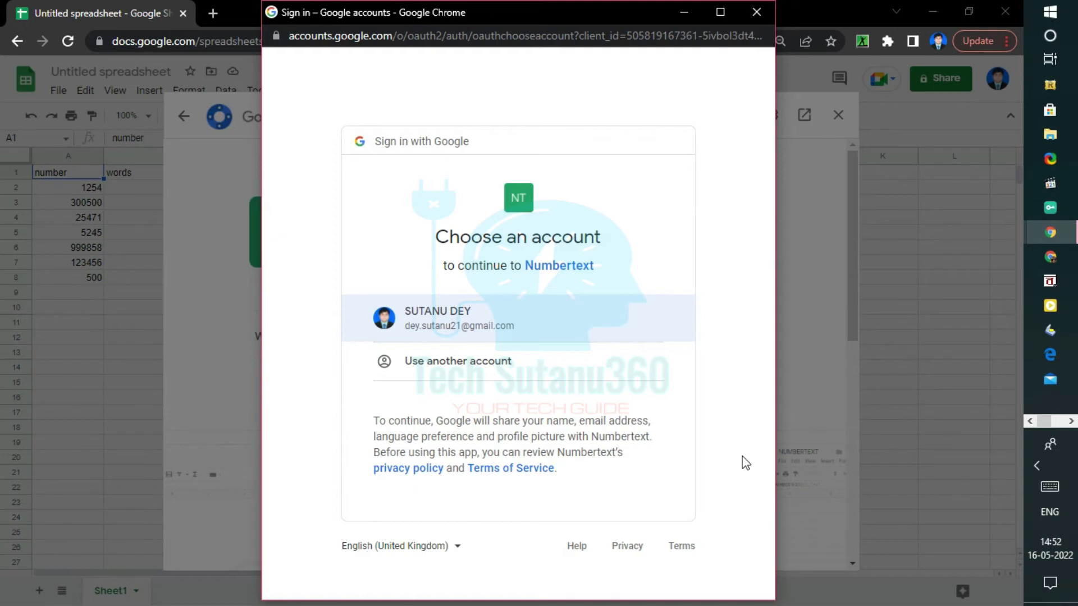
click(448, 333)
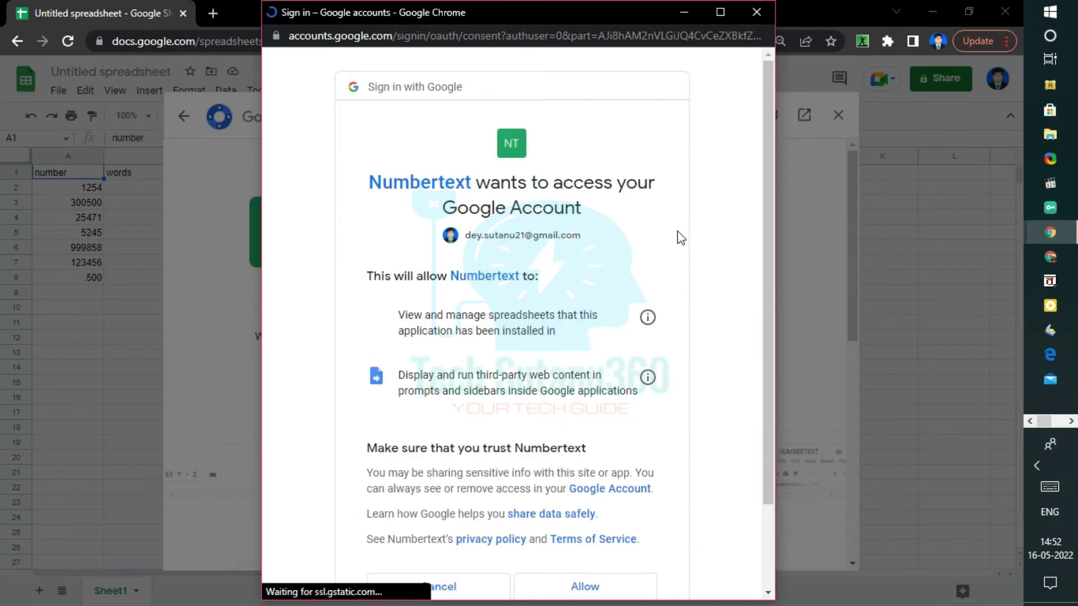
click(584, 588)
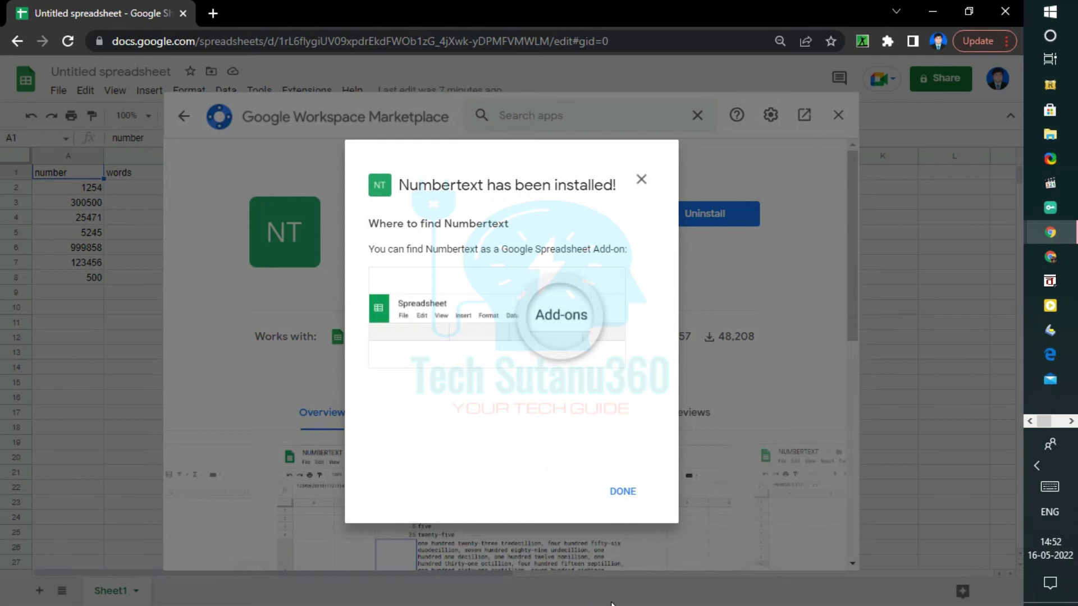
click(628, 494)
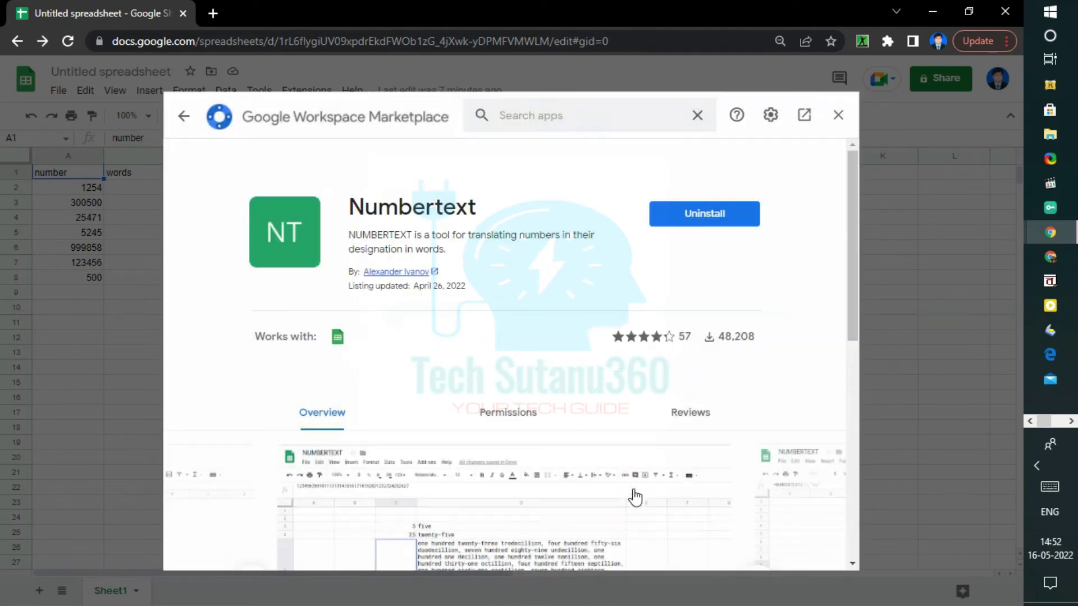
- Close the add-on marketplace and check the spreadsheet's extensions list for Numbertext
click(838, 116)
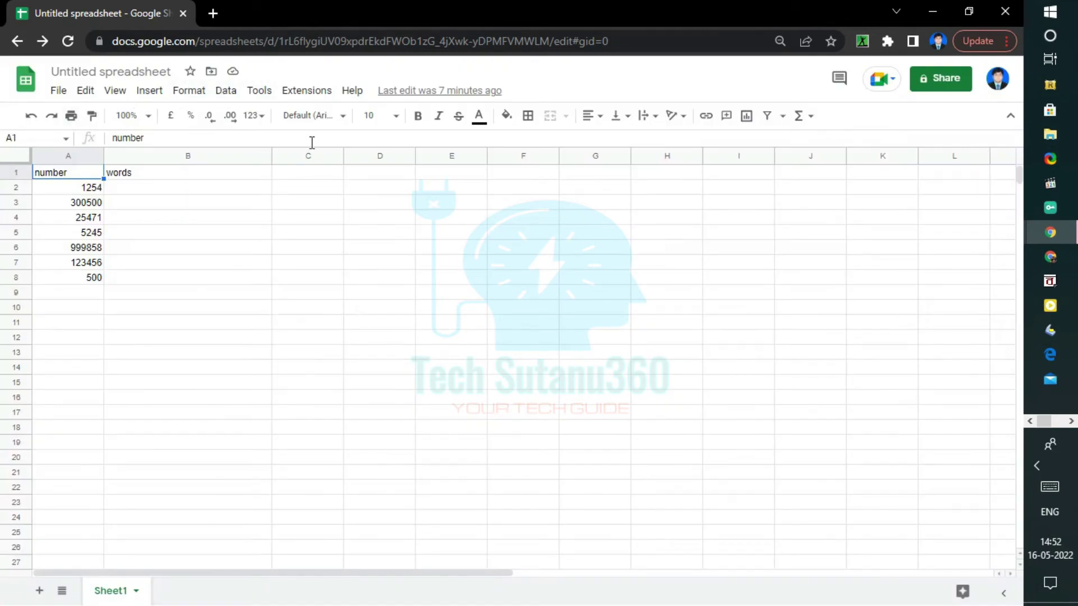
click(320, 92)
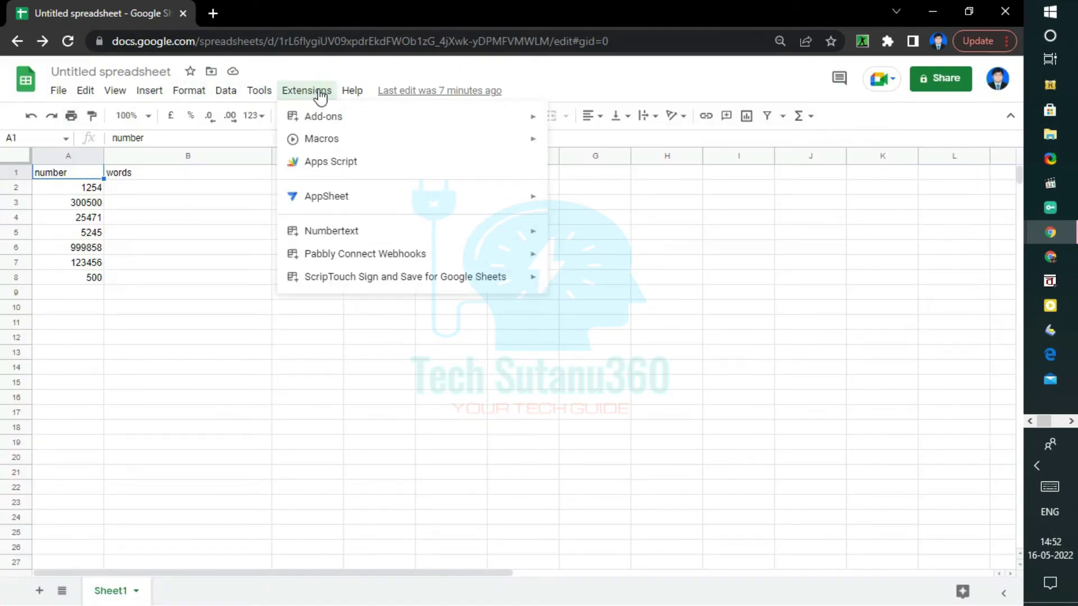
mouse_move(313, 237)
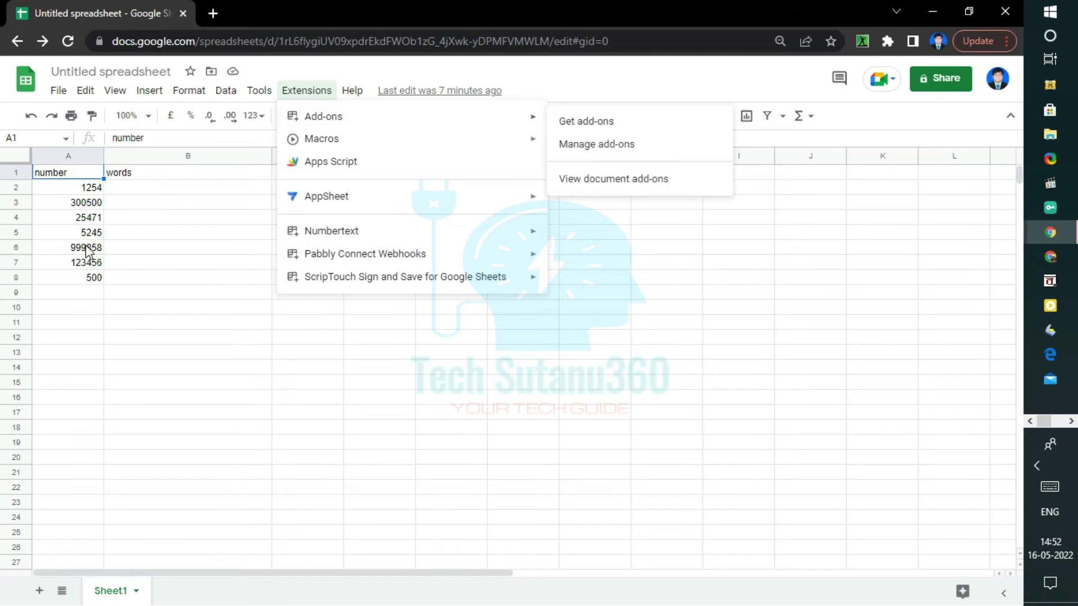
- Enter the formula =NUMBERTEXT(A2) in cell B2, beneath the words heading
double_click(174, 187)
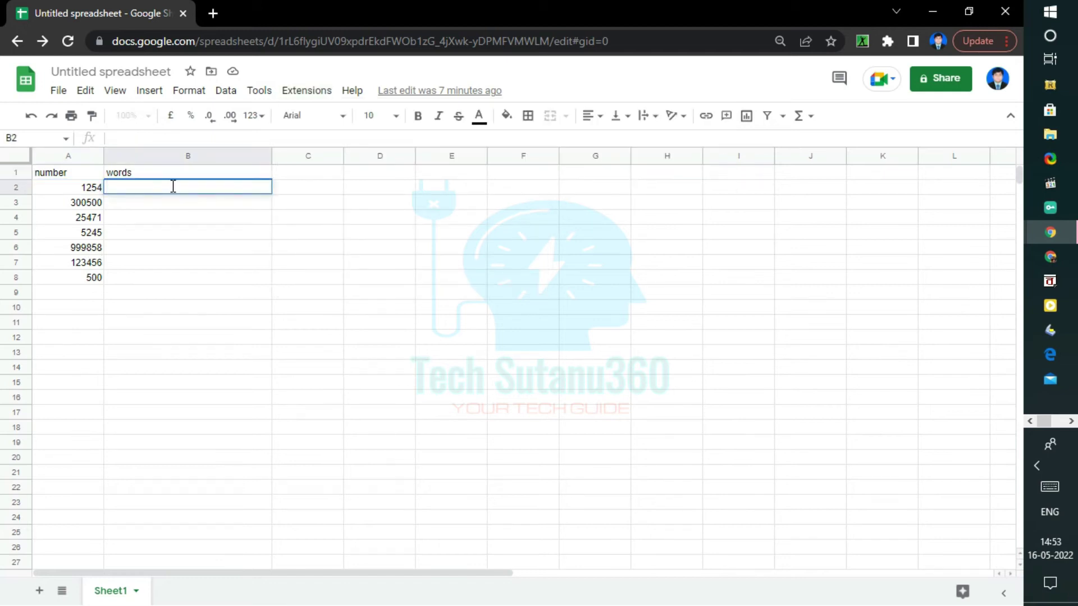
text(=)
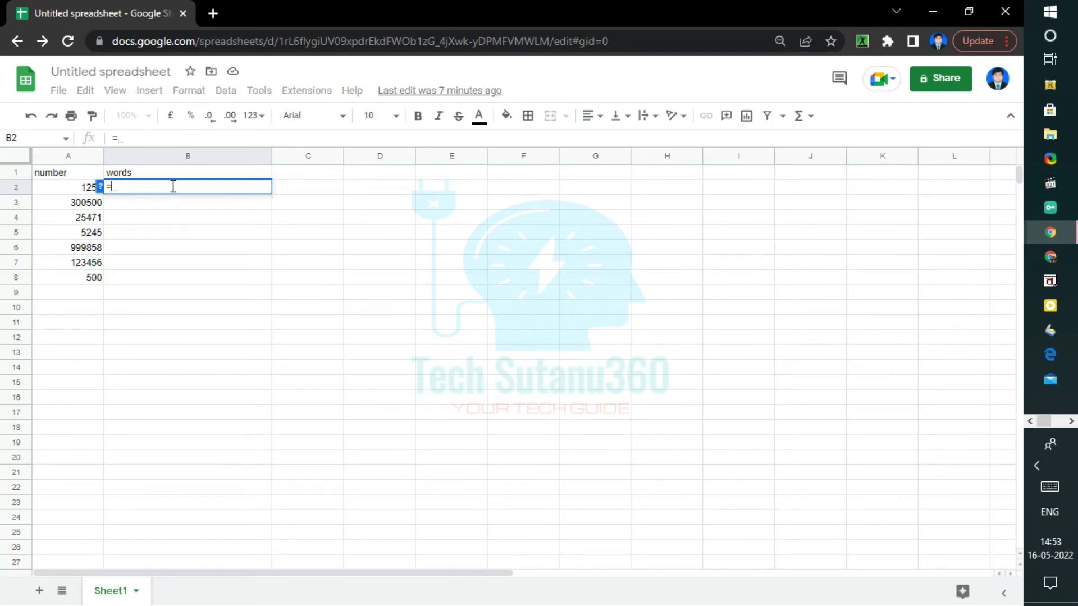
text(n)
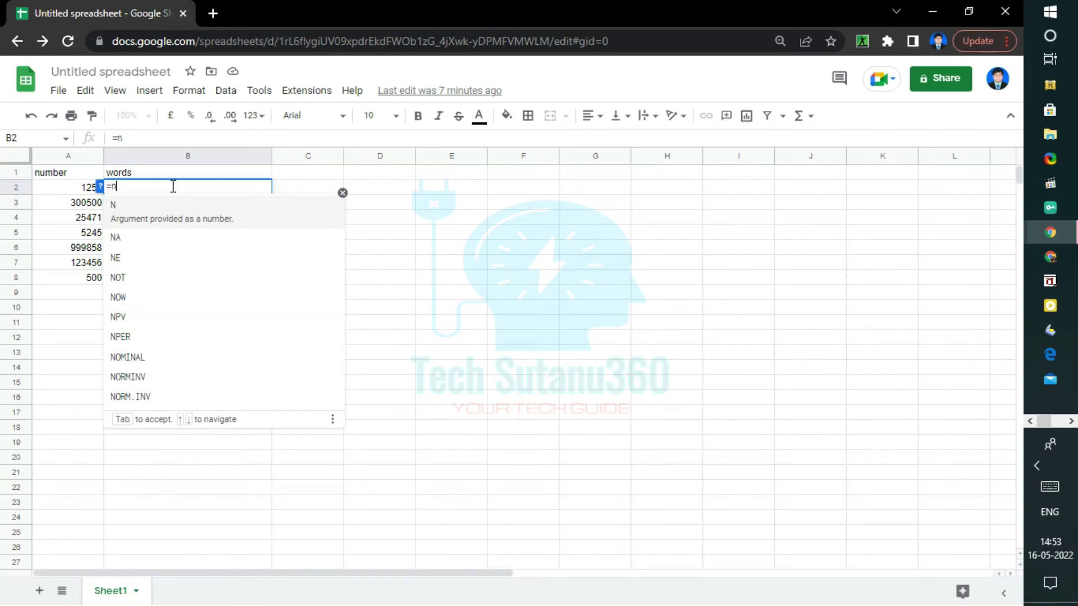
text(um)
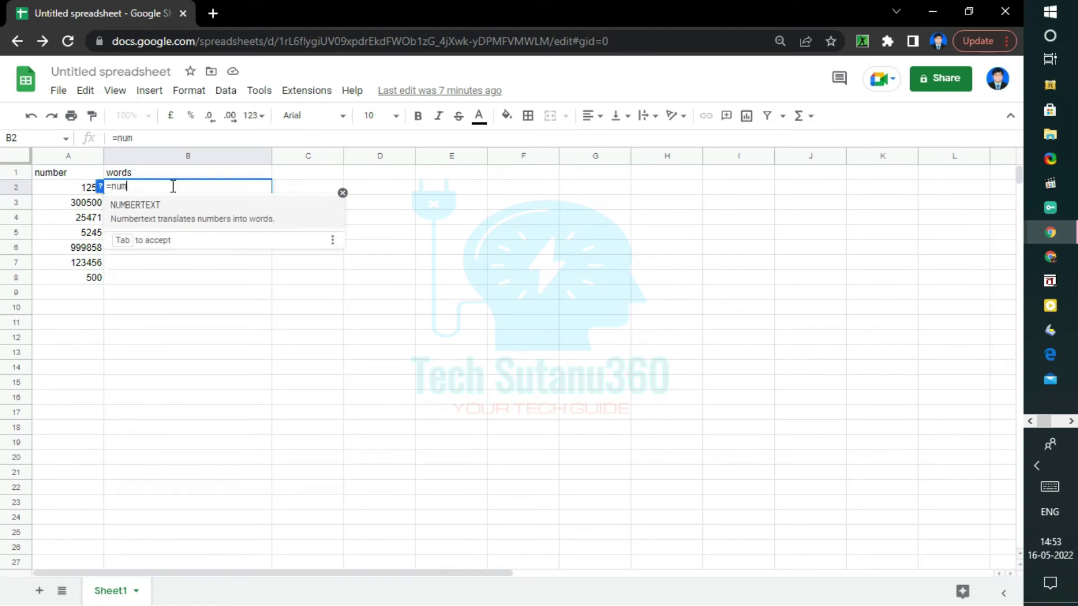
click(149, 215)
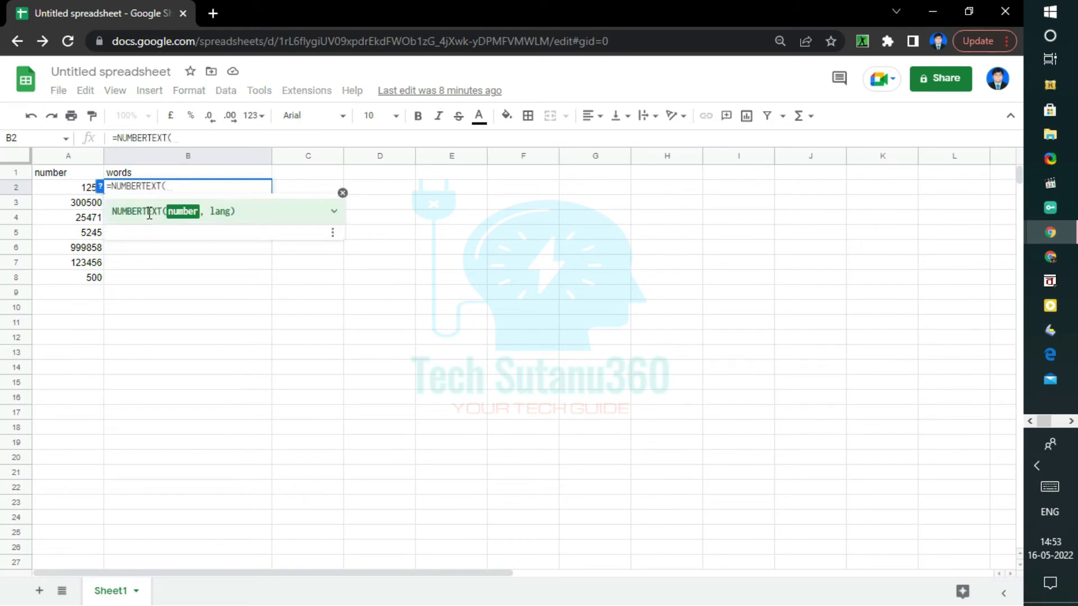
click(87, 191)
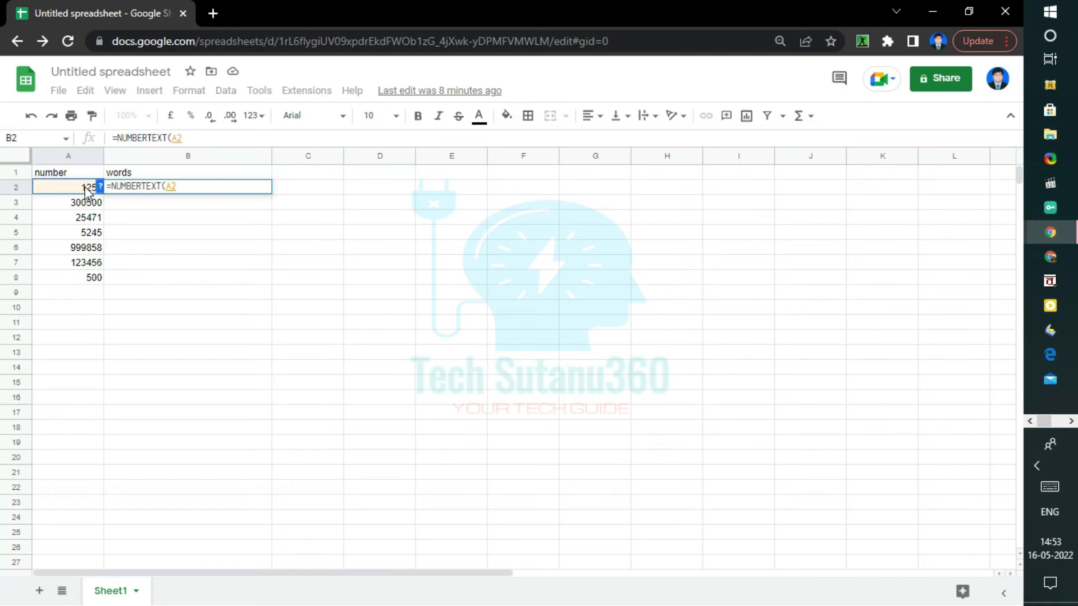
text())
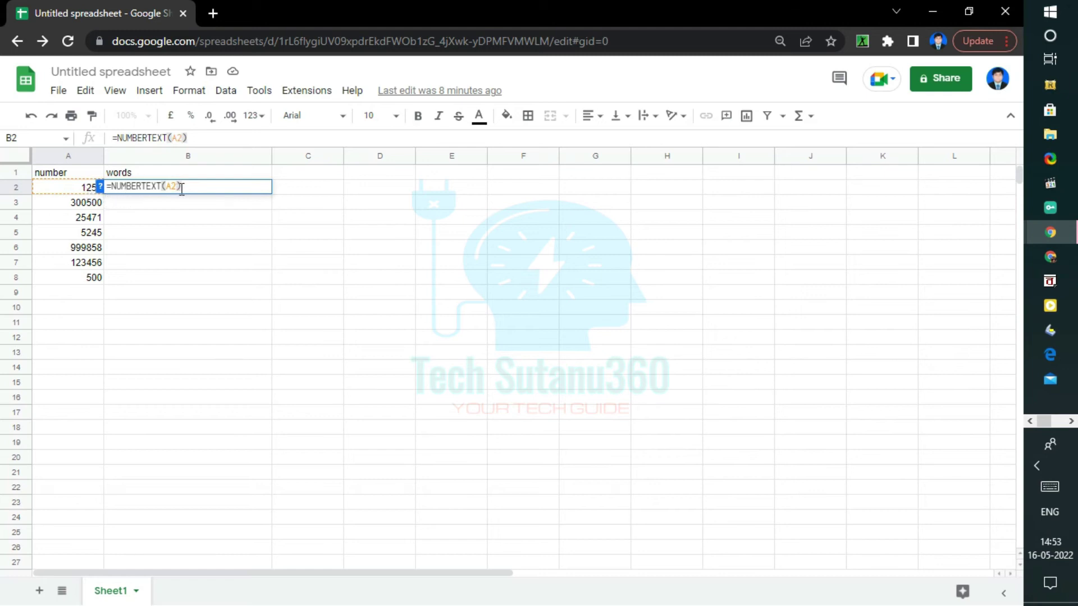
key(Return)
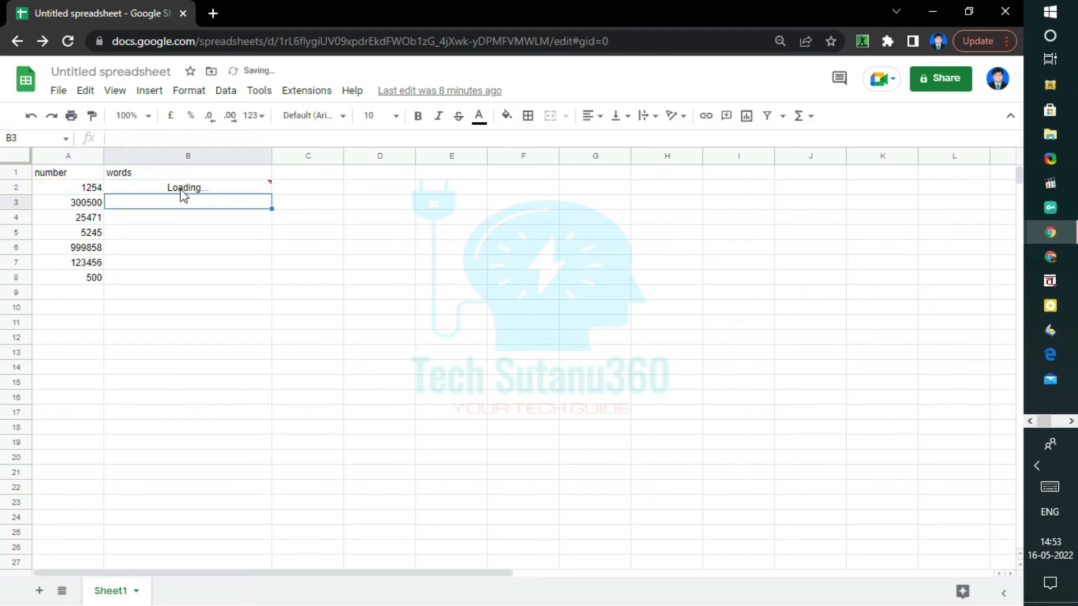
- Fill the NUMBERTEXT formula from B2 down to B8 and widen column B to fit the longest text
click(217, 186)
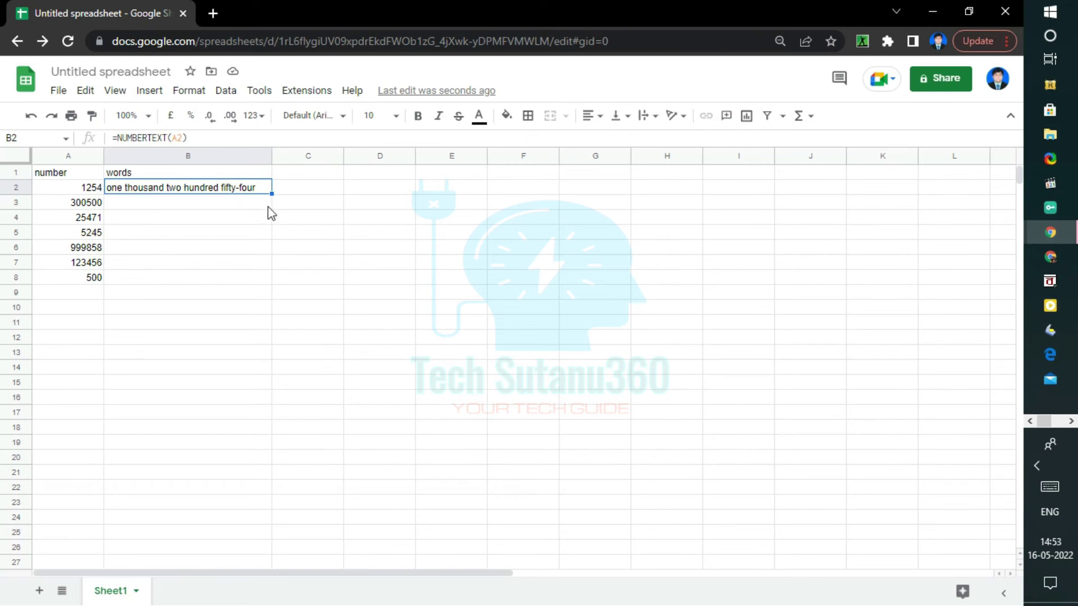
drag(271, 193, 269, 280)
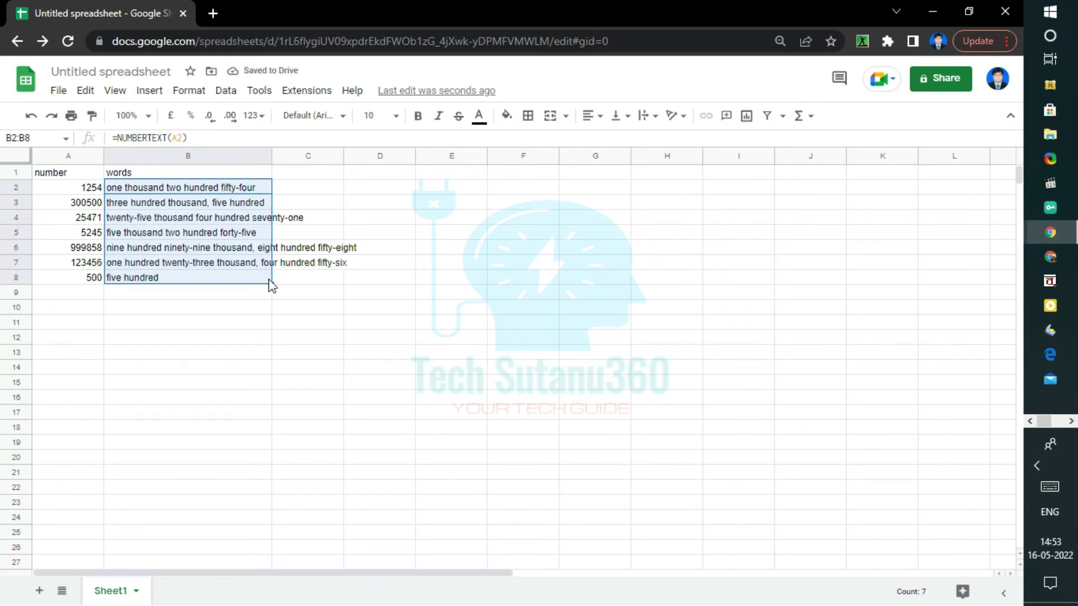
drag(272, 156, 385, 189)
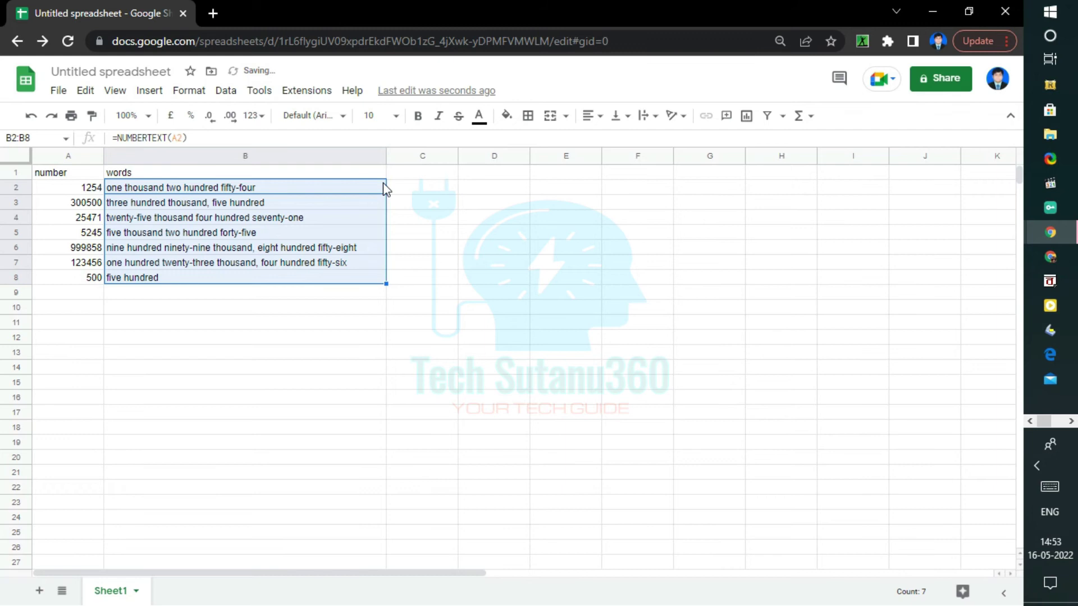
click(311, 312)
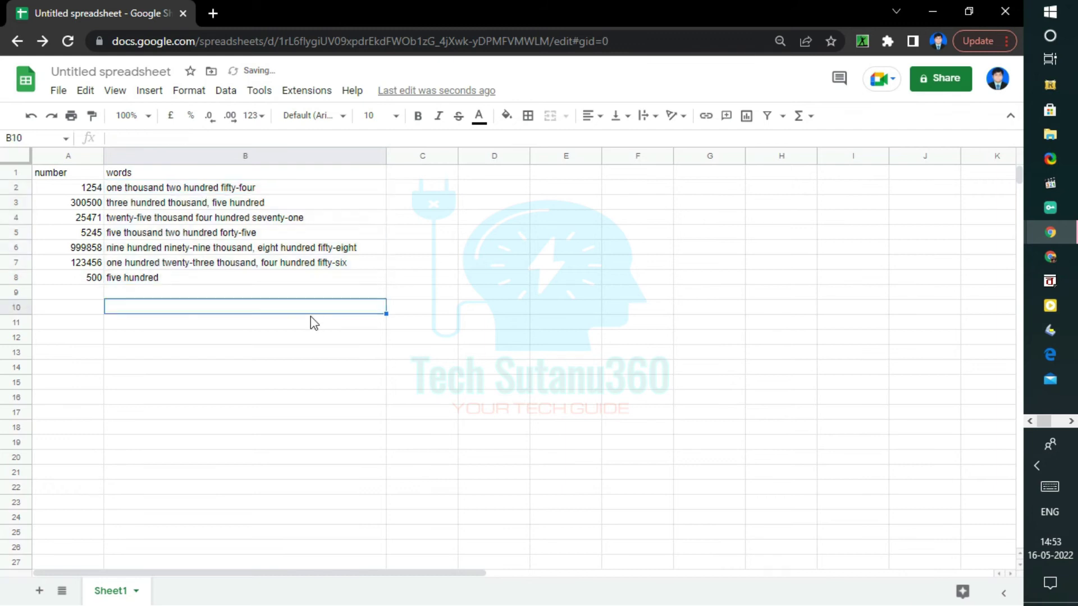